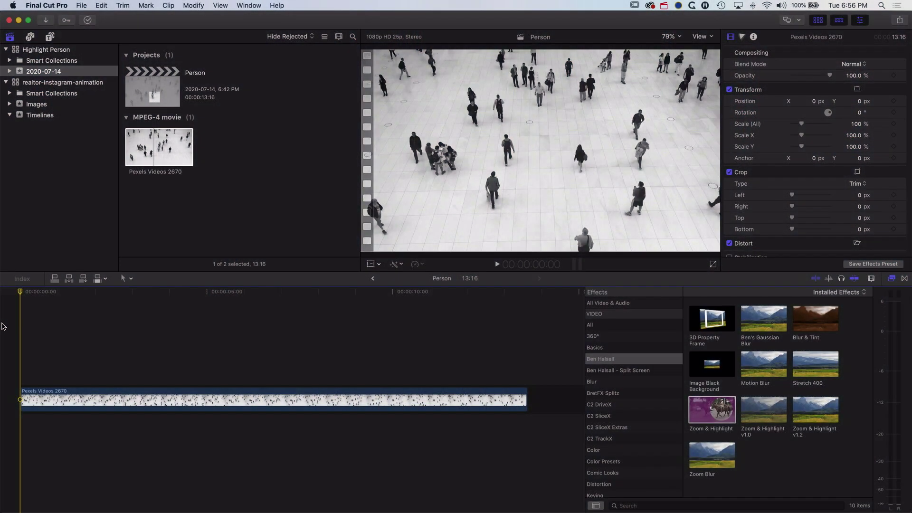
Apply the Zoom & Highlight effect to the timeline clip, centre it over the man in the white shirt, and set its shape to Circle.
drag(708, 411, 400, 402)
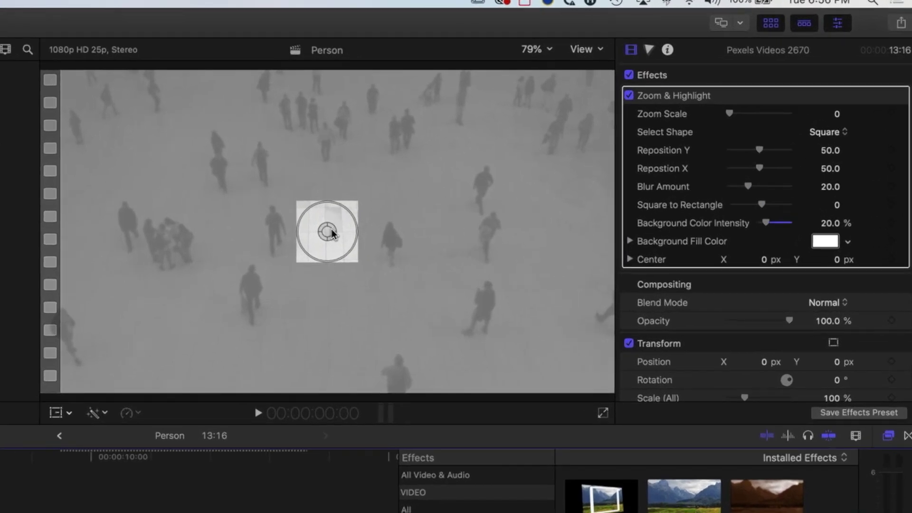
drag(332, 234, 331, 69)
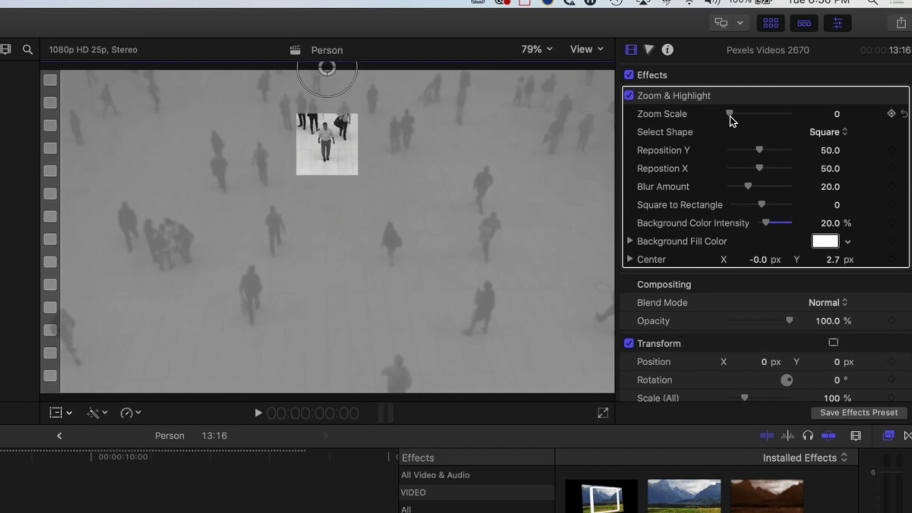
click(840, 133)
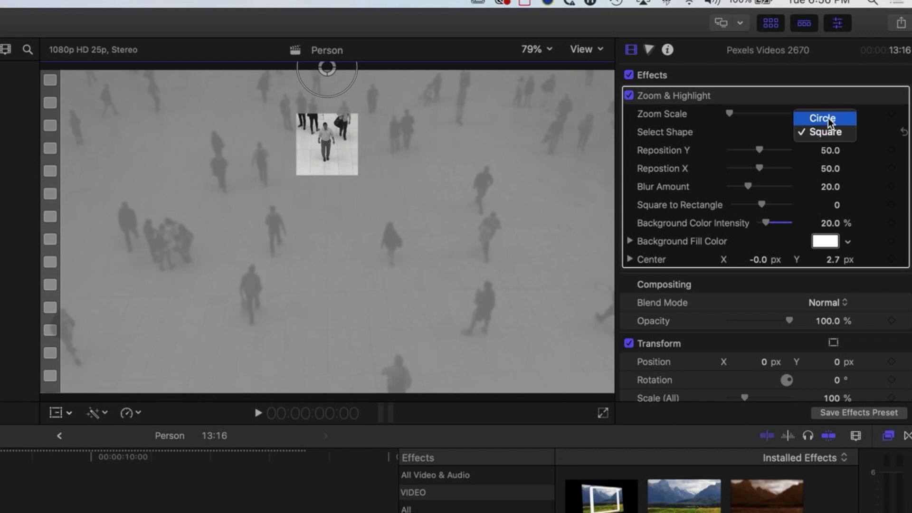
click(825, 120)
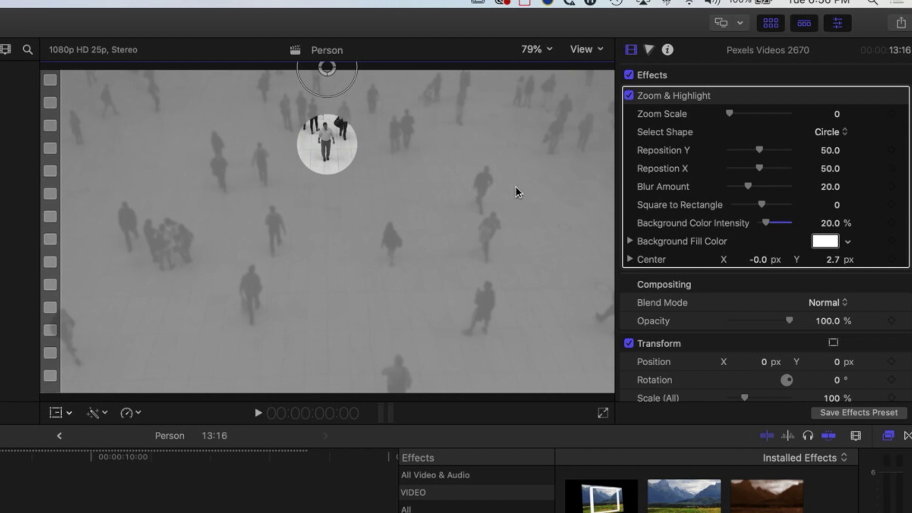
Set the effect's Zoom Scale to about 20.61 and Reposition Y to 64.0.
drag(732, 115, 742, 117)
mouse_move(831, 159)
mouse_down()
mouse_move(830, 140)
mouse_move(830, 178)
mouse_move(831, 141)
mouse_move(830, 152)
mouse_up()
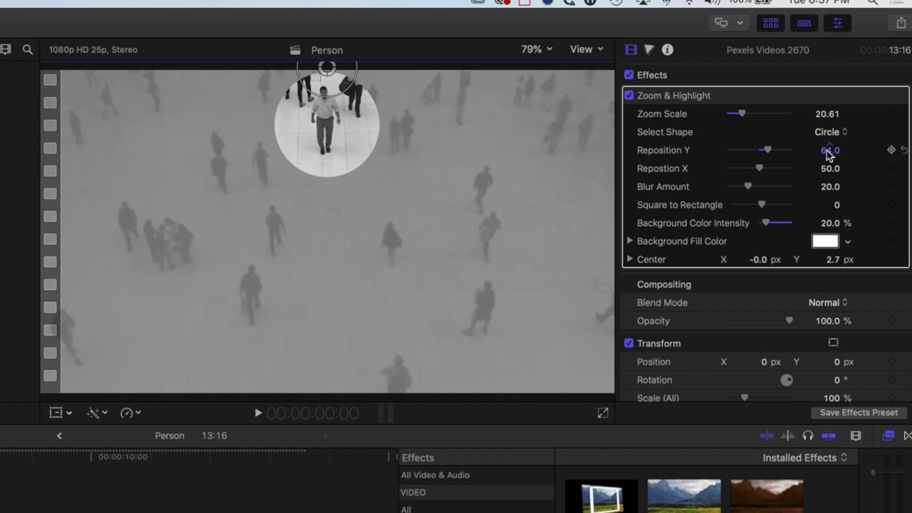
scroll(827, 151, down, 1)
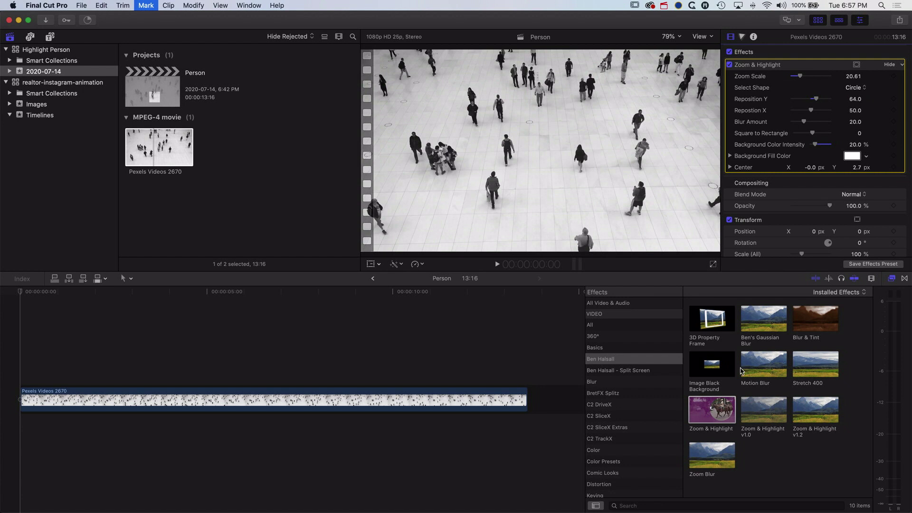
Apply a fresh Zoom & Highlight effect to the timeline clip and set its shape to Circle.
drag(716, 418, 314, 402)
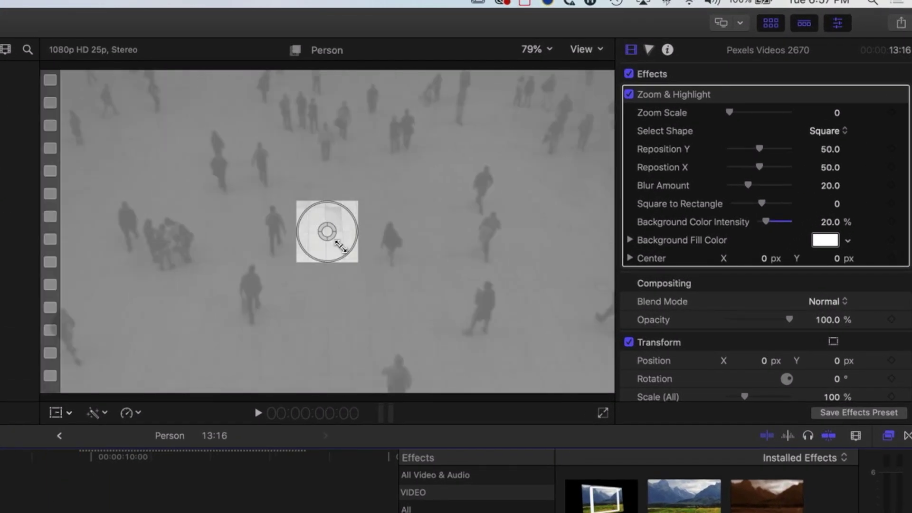
click(831, 130)
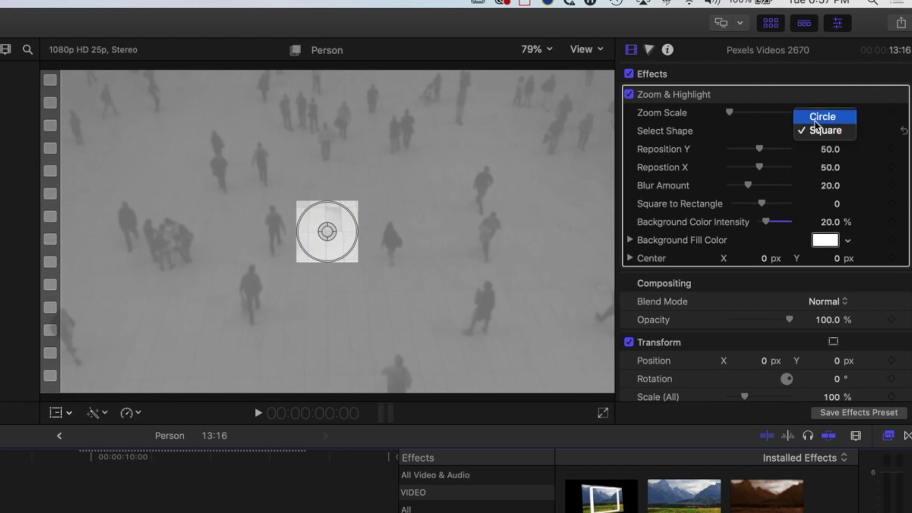
click(824, 114)
Centre the highlight over the man in the white shirt at about X -0.04, Y 2.72 px and keyframe Center at the clip's start.
click(326, 236)
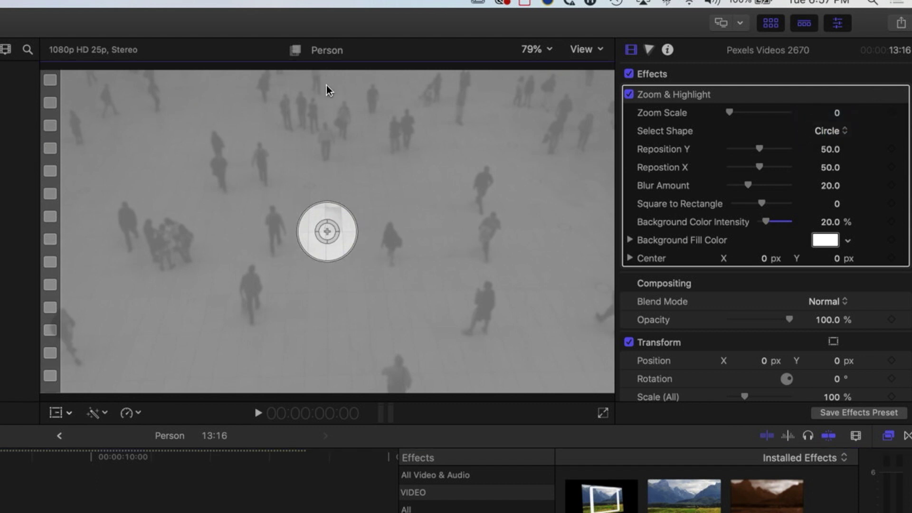
drag(327, 232, 329, 221)
drag(330, 140, 331, 73)
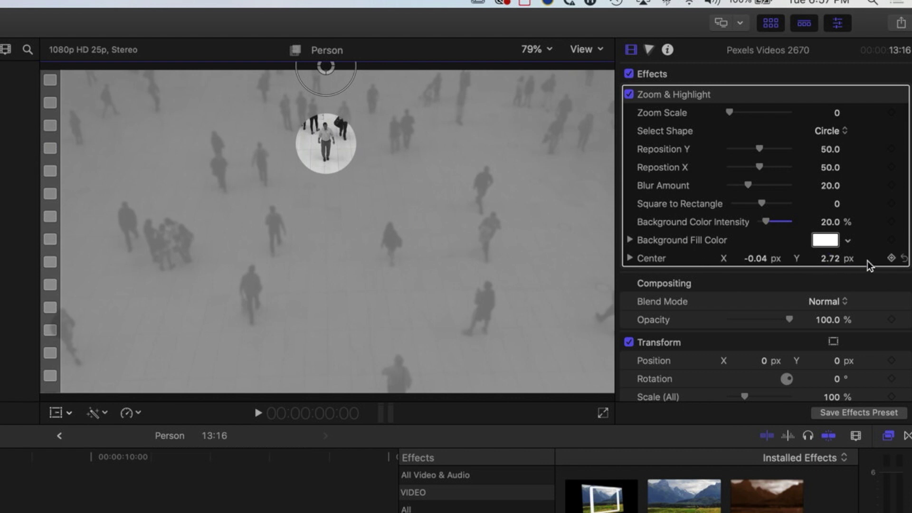
click(891, 259)
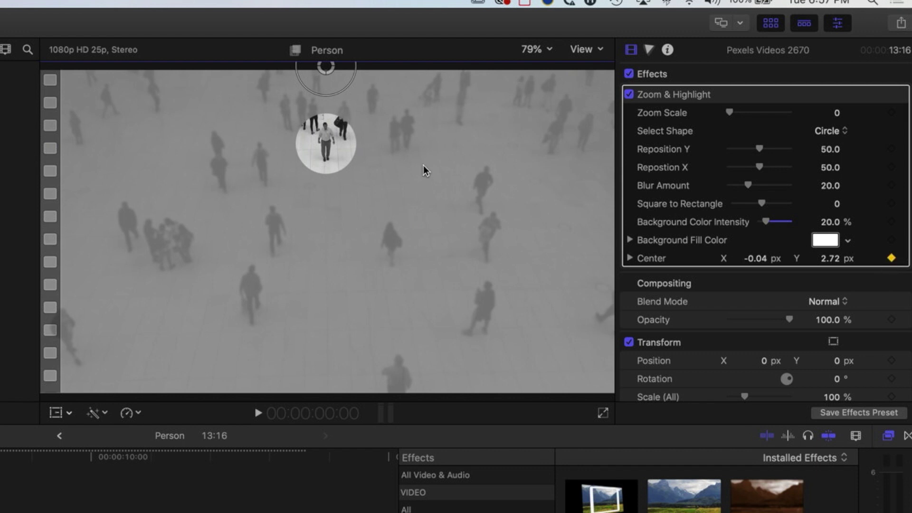
Play the clip to 1:18 and reposition the highlight over the man, with Center at about X -0.08, Y 2.02 px.
key(space)
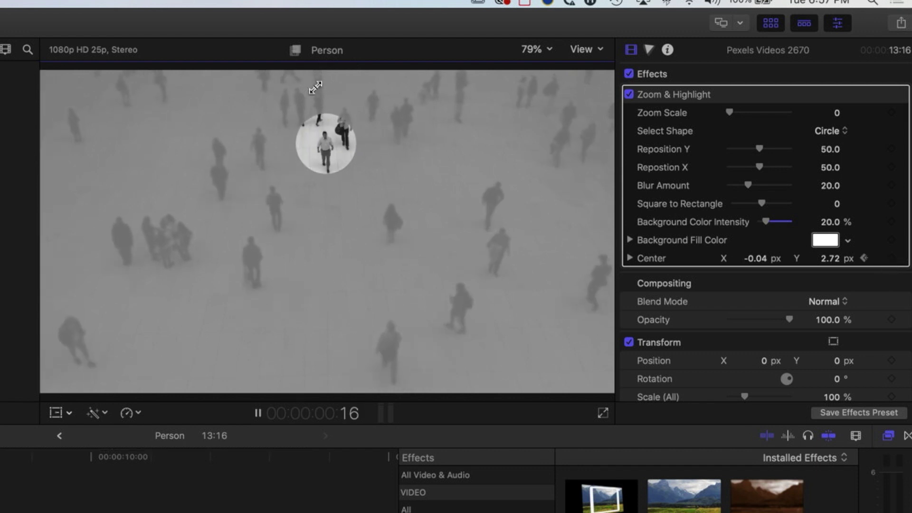
key(space)
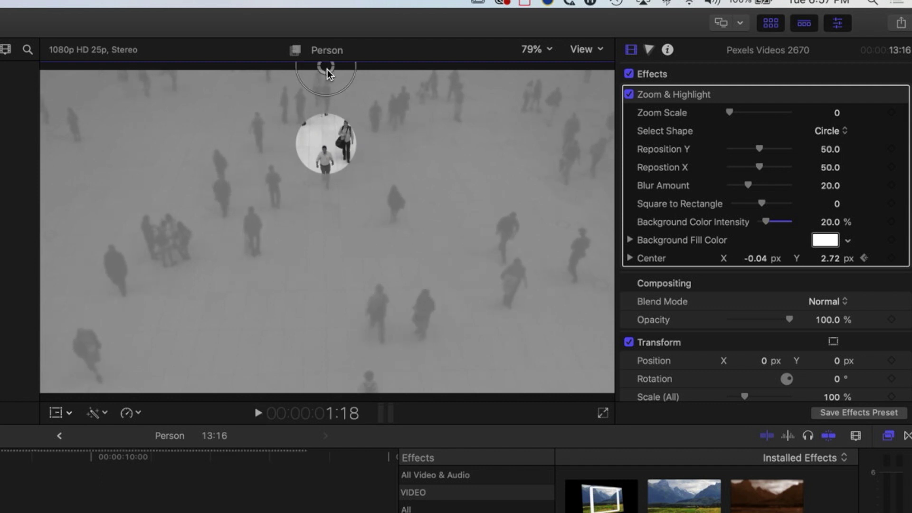
drag(829, 259, 829, 288)
drag(330, 108, 327, 112)
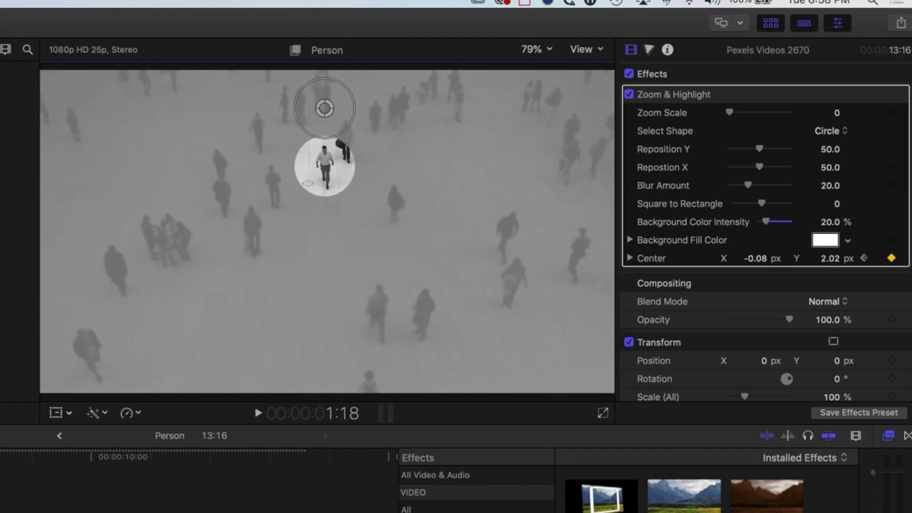
Advance to about 5:20 and move the highlight onto the man, with Center at about X -0.16, Y -0.46 px.
key(space)
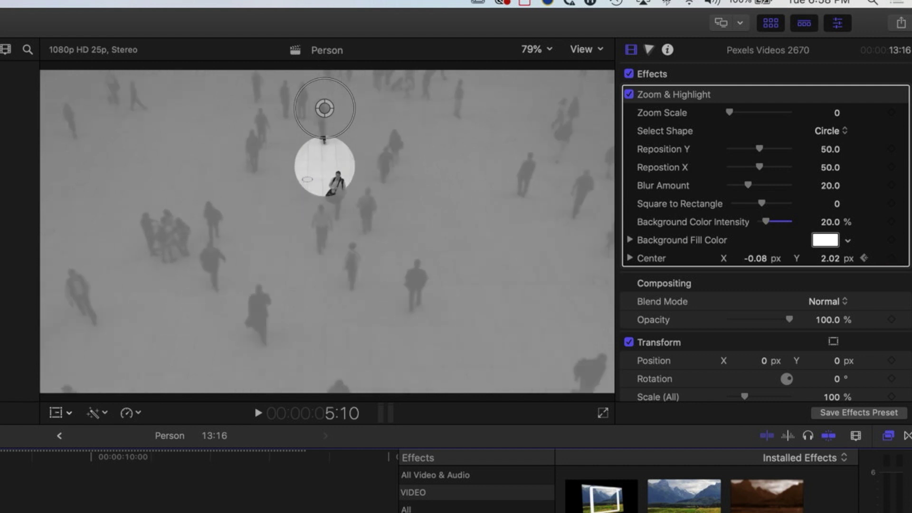
drag(325, 108, 320, 261)
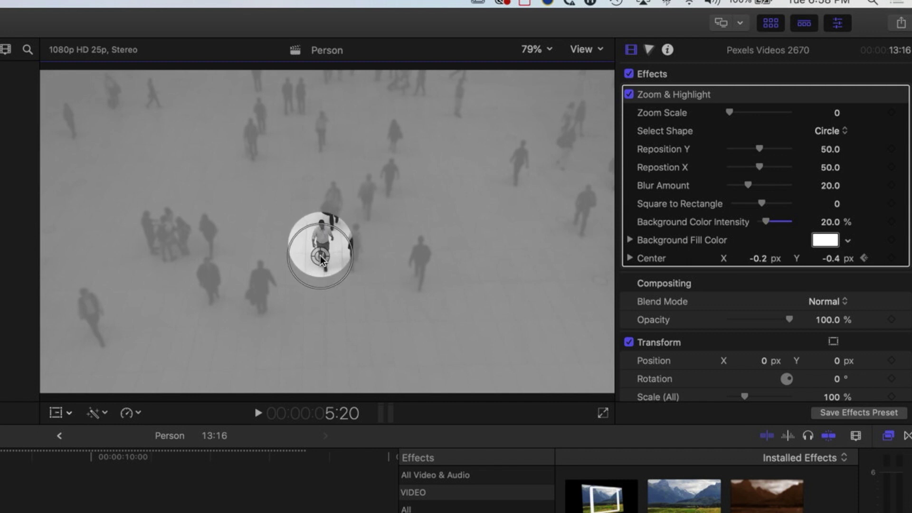
drag(320, 256, 322, 259)
Move the highlight's Center to about X 0.26, Y -4.14 px at 9:13, and lower Center Y further at 11:11.
drag(1, 458, 64, 449)
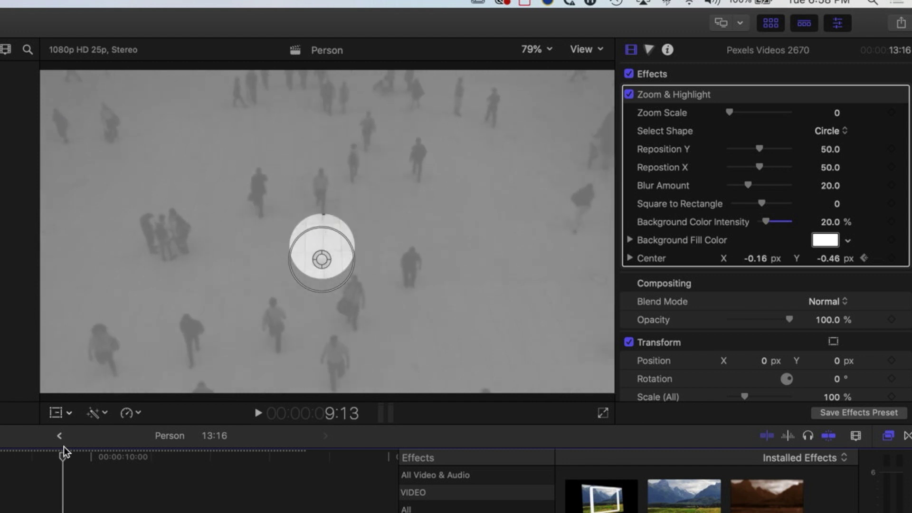
drag(321, 261, 342, 492)
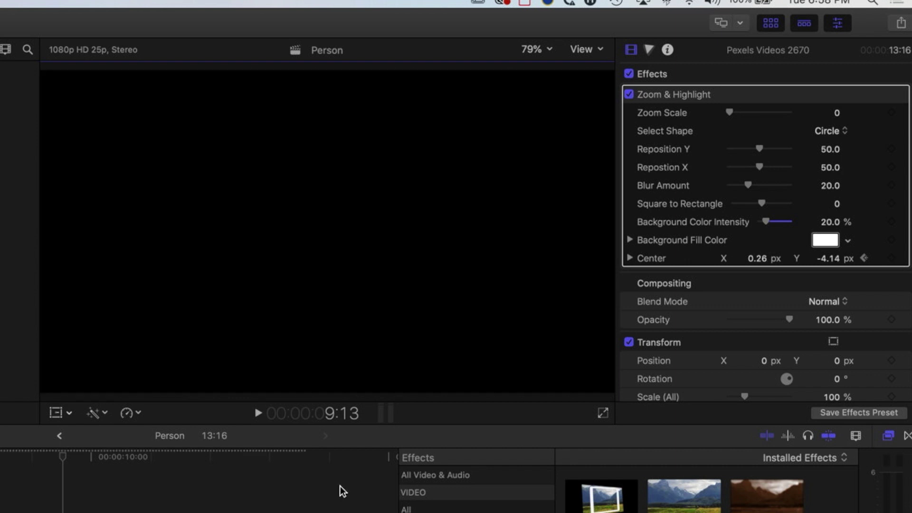
drag(62, 458, 176, 460)
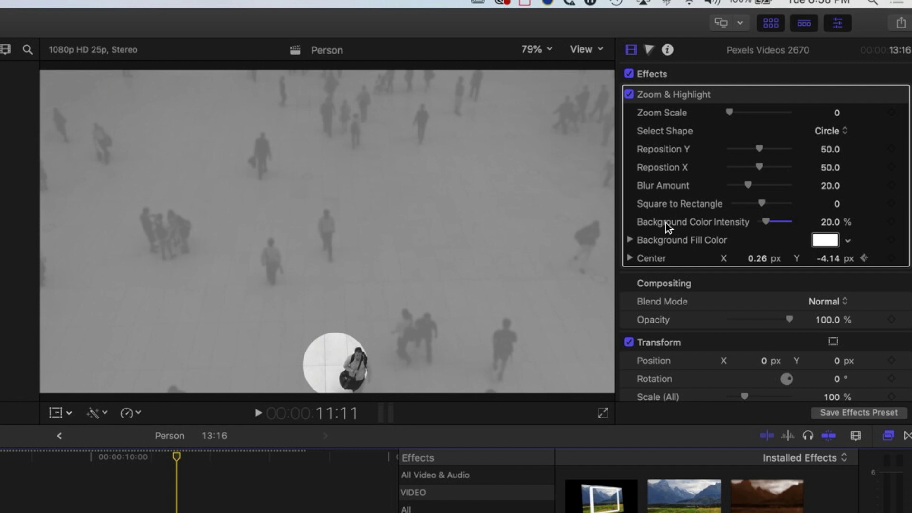
click(839, 163)
drag(837, 260, 837, 267)
Play back the tracked highlight from the start and correct its position over the man at about 7 seconds.
drag(177, 457, 1, 448)
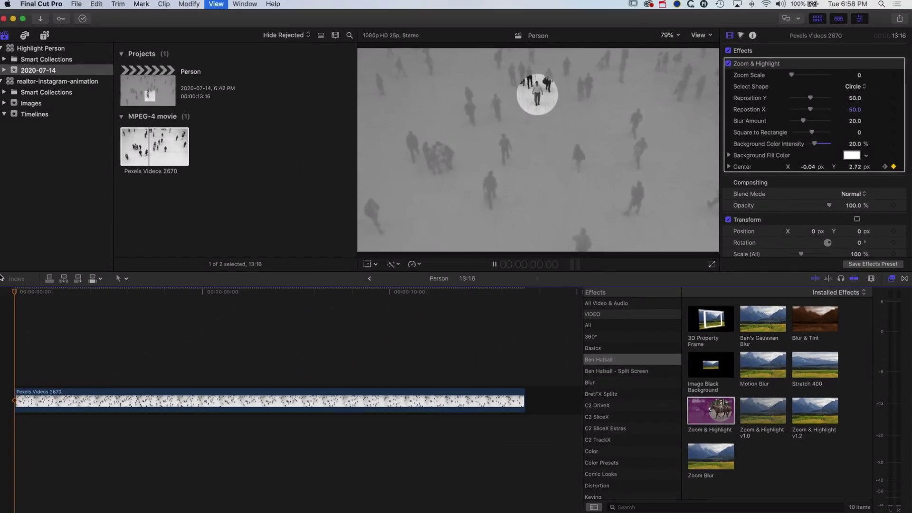
key(space)
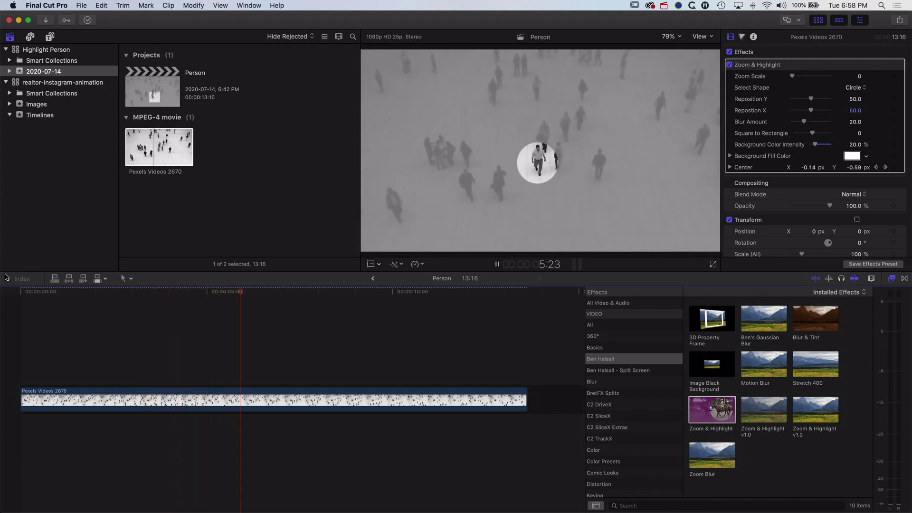
key(space)
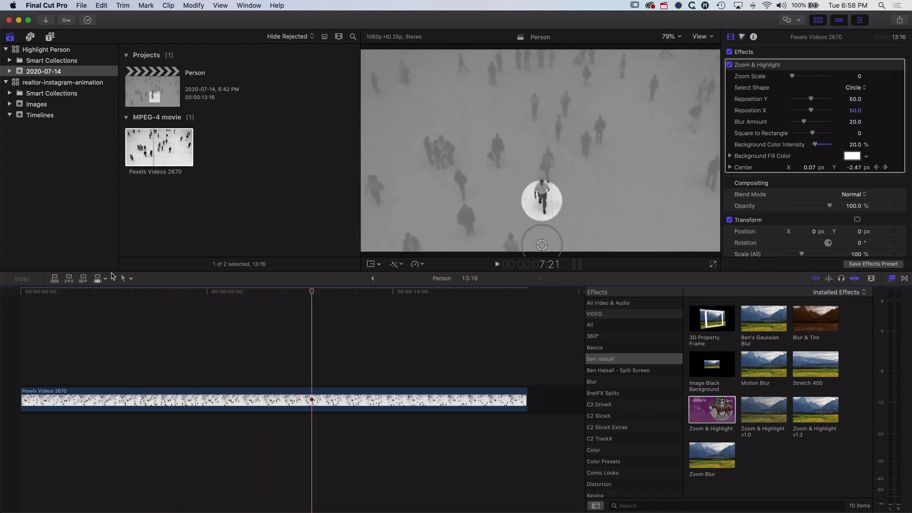
key(Left)
key(Left)
key(Left)
key(Left)
key(Left)
key(Left)
key(Left)
key(Left)
key(Left)
key(Left)
key(Left)
key(Left)
key(Left)
key(Left)
key(Left)
key(Left)
key(Left)
key(Left)
key(Left)
key(Left)
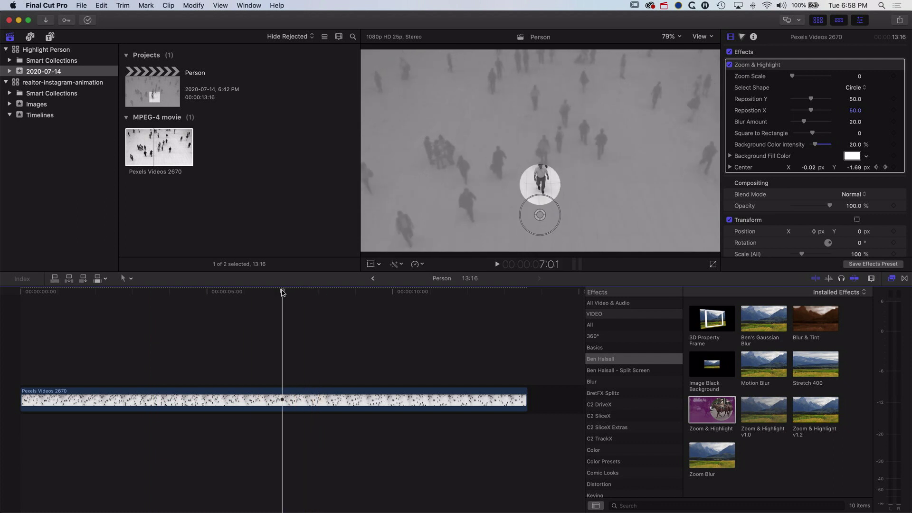
drag(540, 212, 540, 210)
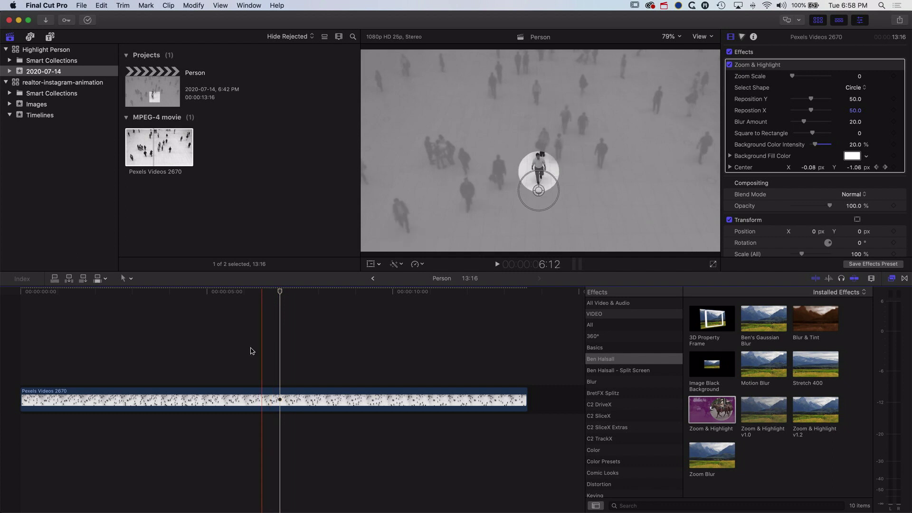
Show the clip's video animation in the timeline and play the highlight from the beginning.
right_click(251, 400)
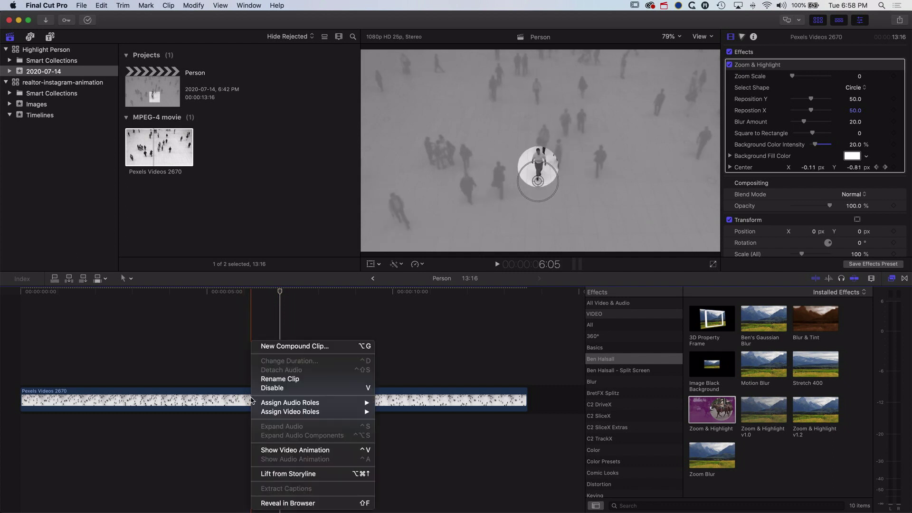
click(293, 451)
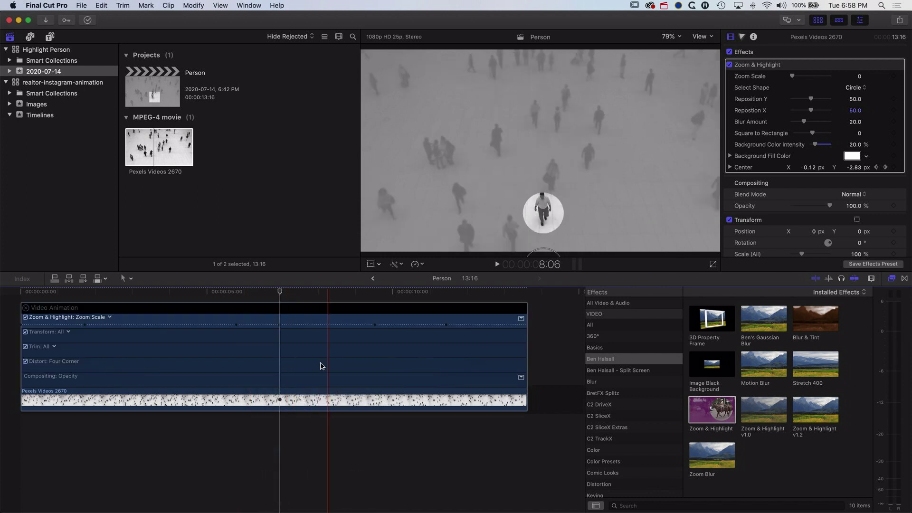
drag(281, 292, 2, 292)
key(space)
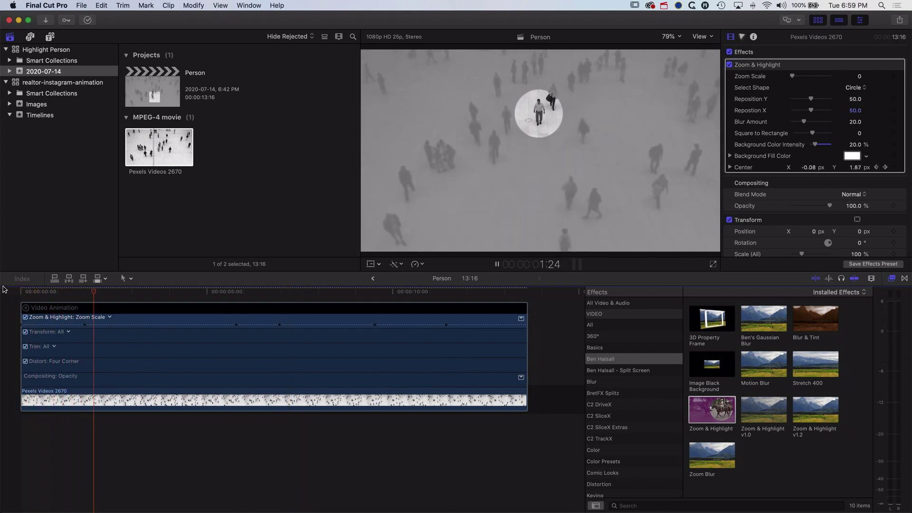
key(space)
Play from the beginning to 2:07 and keyframe Zoom Scale at 0 there.
drag(91, 293, 8, 295)
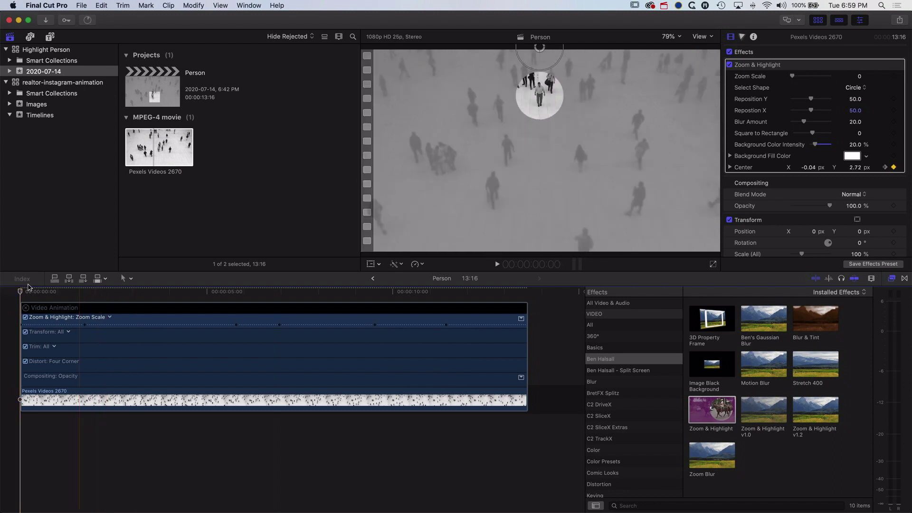
key(space)
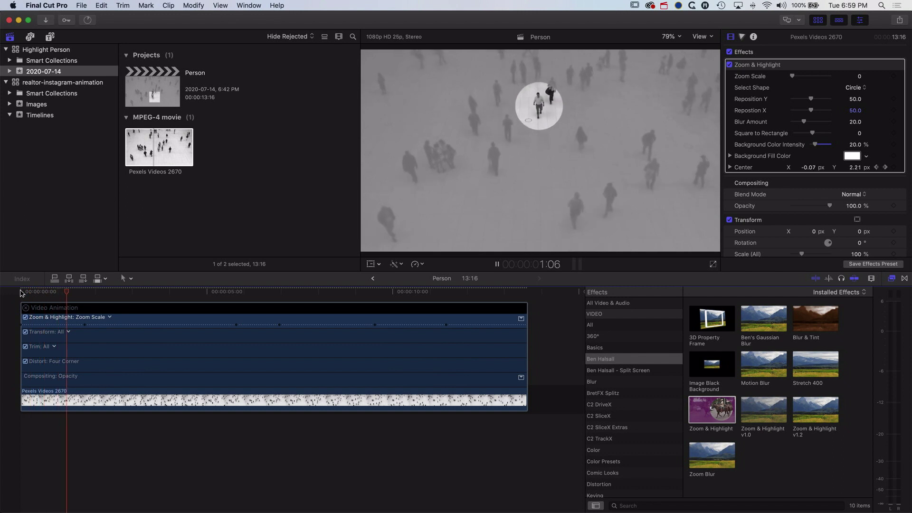
key(space)
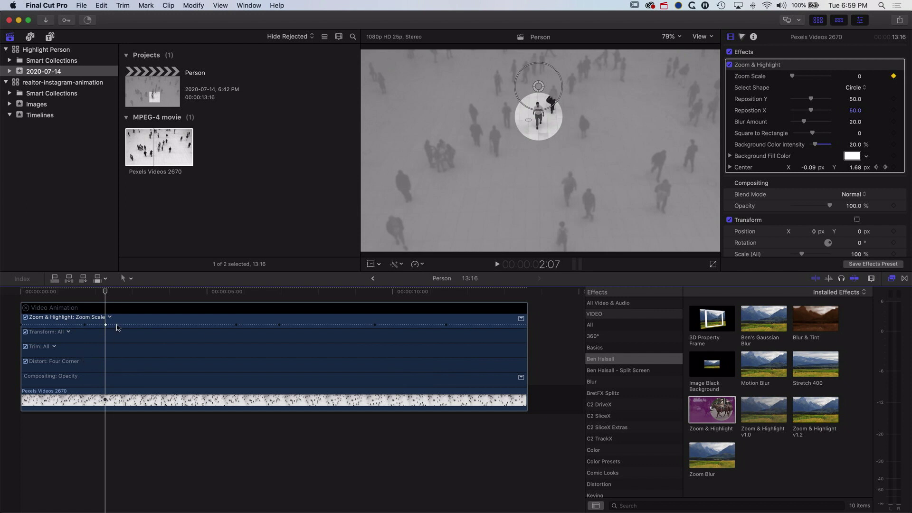
Set Zoom Scale to about 33.92 at 3:14 and play back the zooming highlight from the start.
key(space)
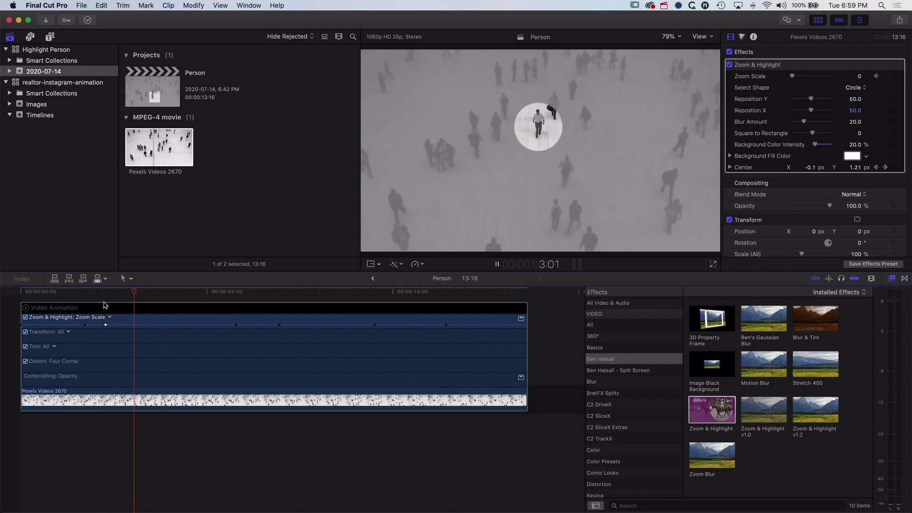
key(space)
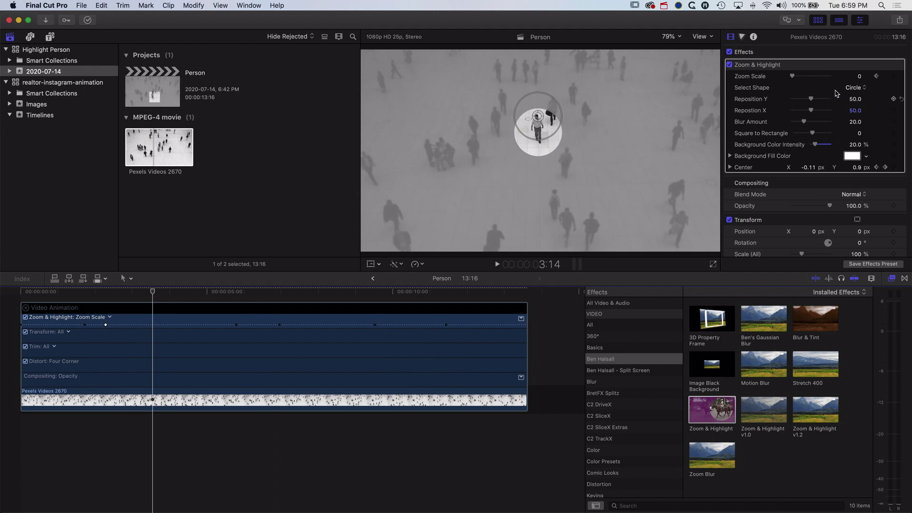
drag(797, 78, 803, 78)
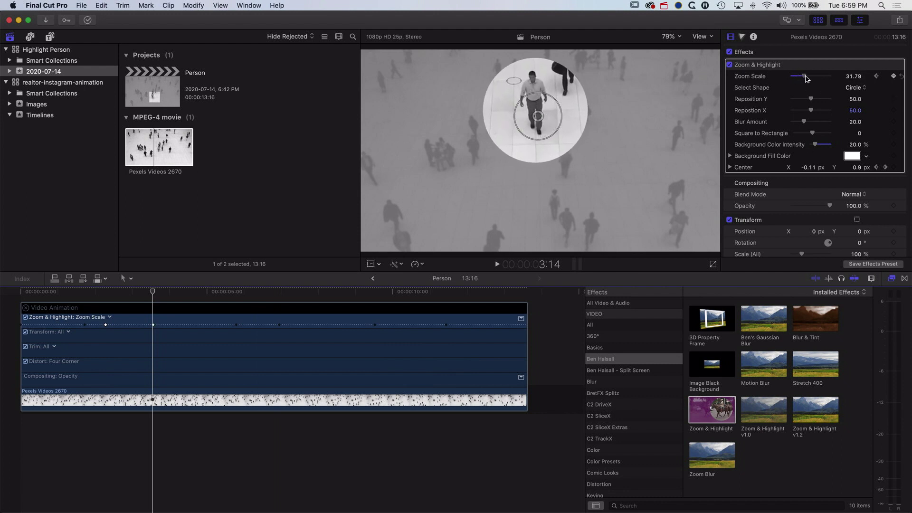
drag(806, 76, 808, 77)
drag(153, 291, 2, 295)
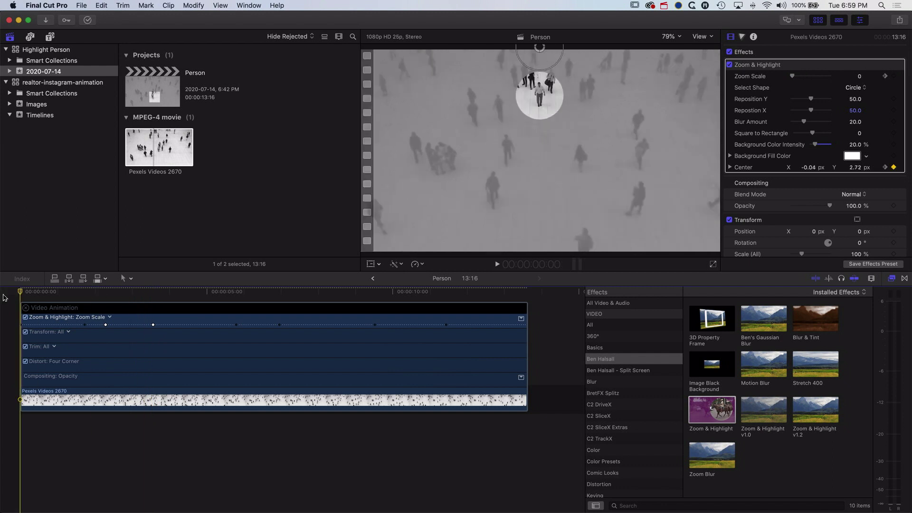
key(space)
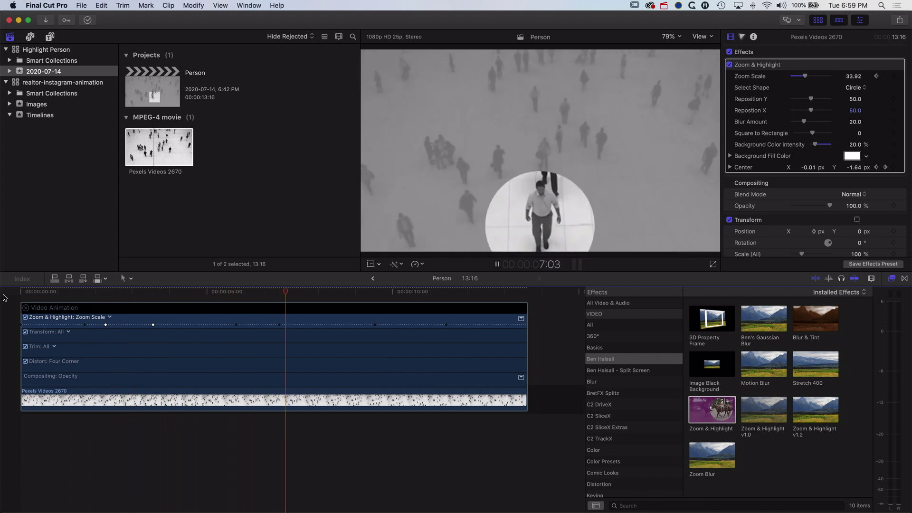
Change the Background Fill Color of the Zoom & Highlight effect from white to a light blue, trying green on the way.
click(2, 293)
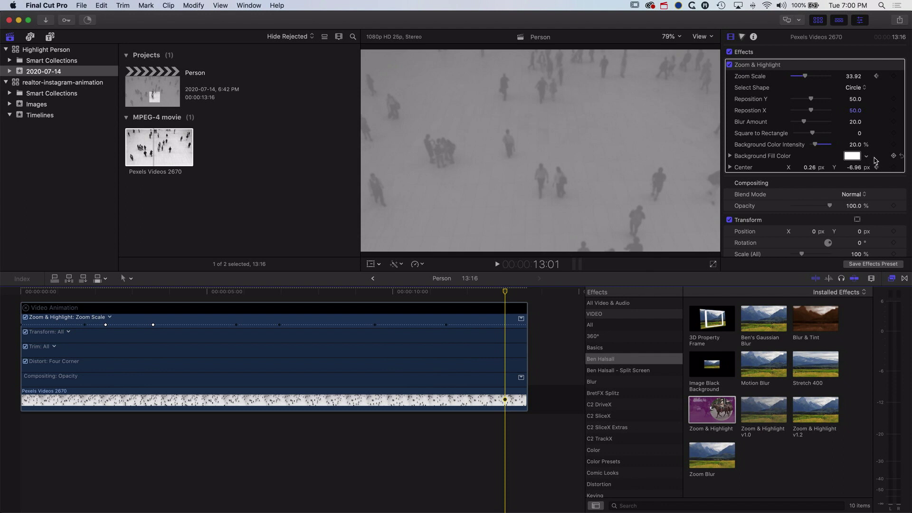
click(867, 160)
click(831, 180)
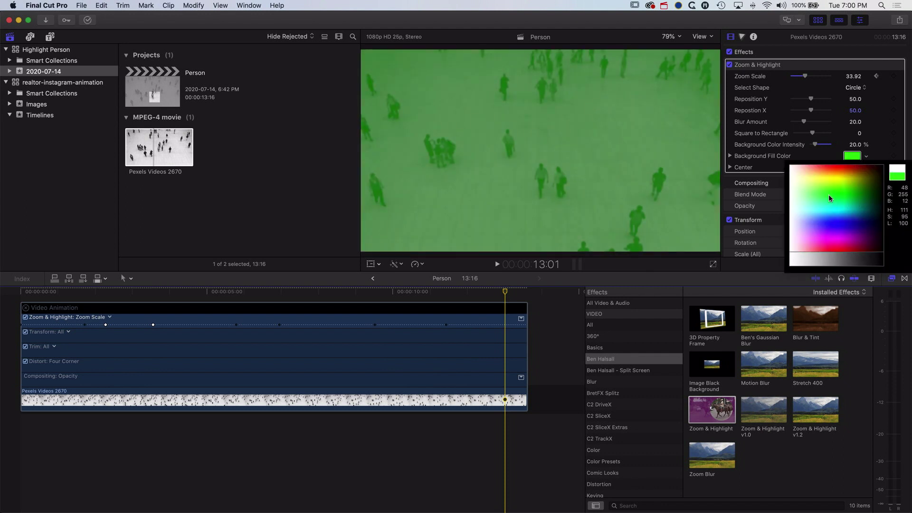
click(850, 195)
click(839, 217)
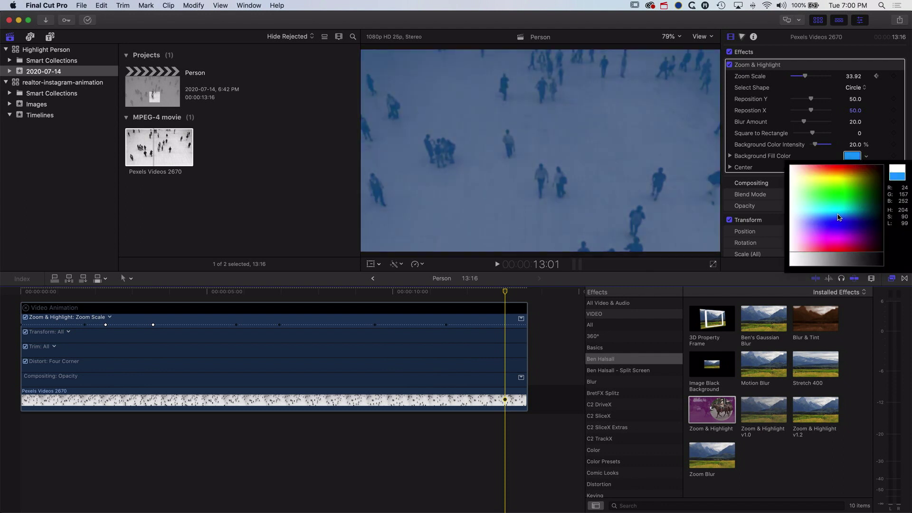
click(838, 215)
Play back the blue-tinted zooming highlight from the start of the timeline and stop at about 11:07.
drag(500, 293, 2, 294)
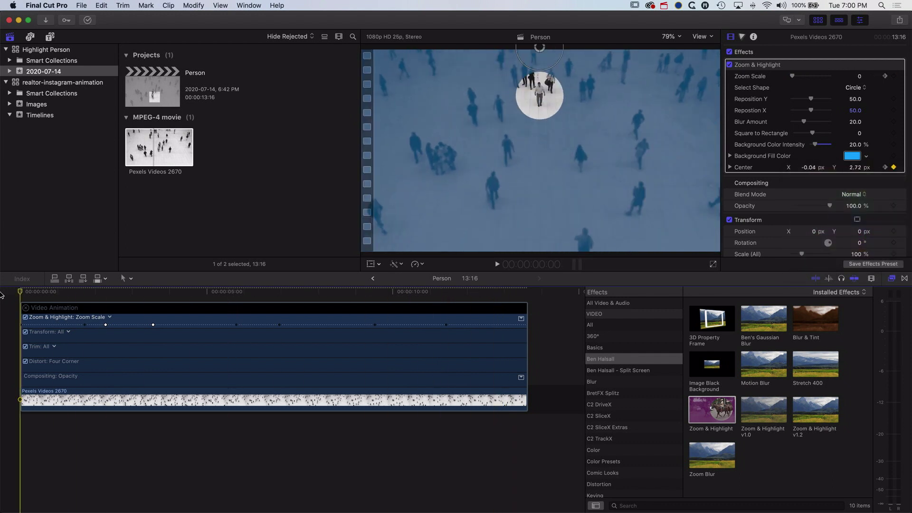
key(space)
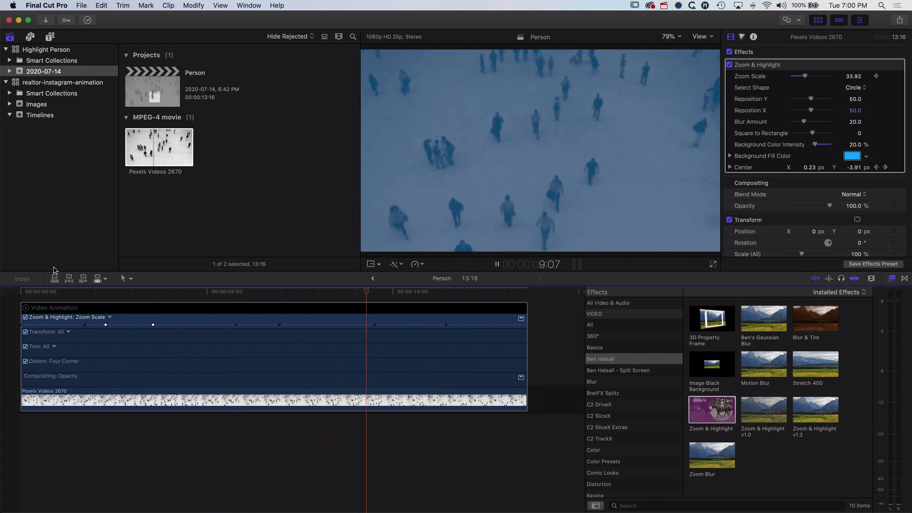
key(space)
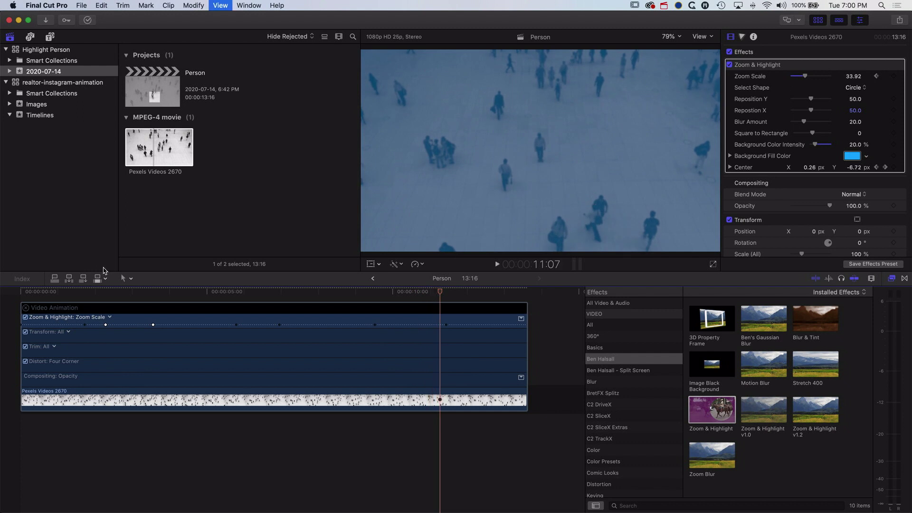